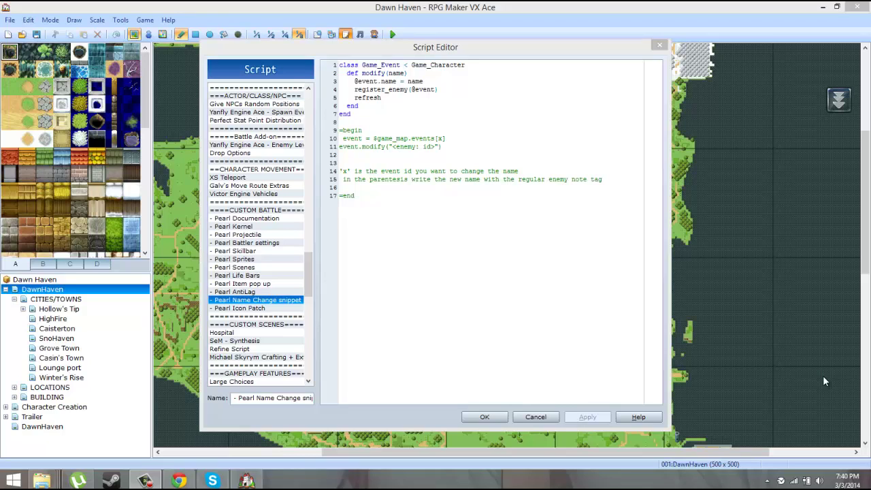
# - Close the Script Editor, look over the DawnHaven map, and briefly recheck the Pearl Name Change snippet script
pyautogui.click(480, 417)
pyautogui.middleClick(299, 116)
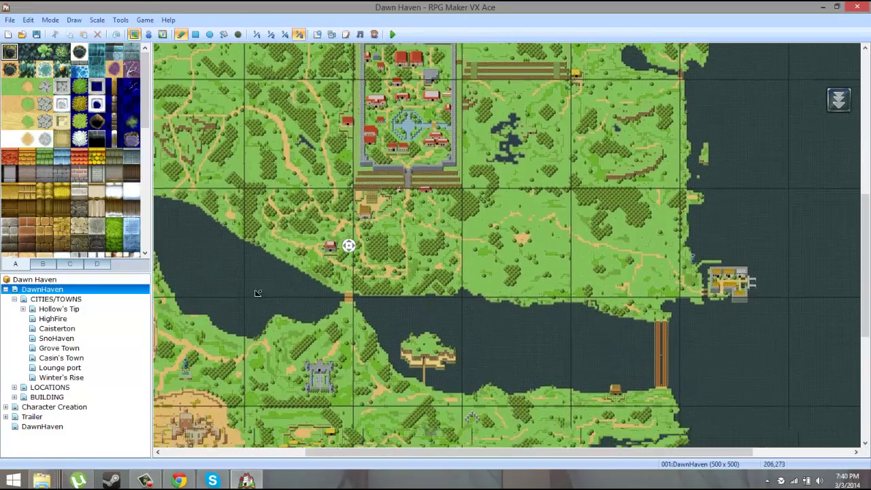
pyautogui.middleClick(281, 303)
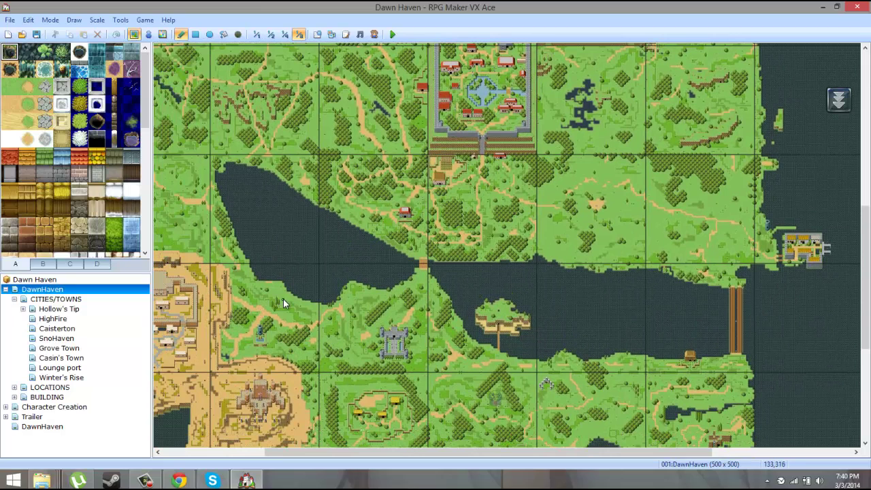
pyautogui.click(344, 35)
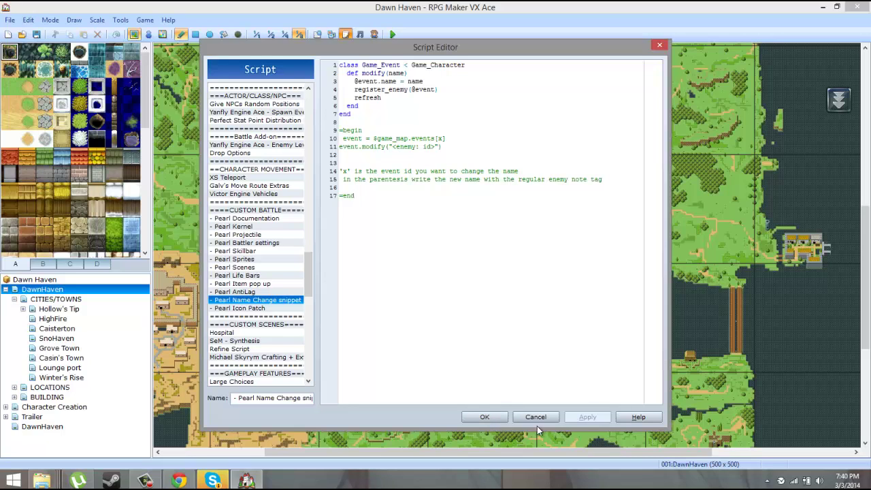
pyautogui.click(467, 425)
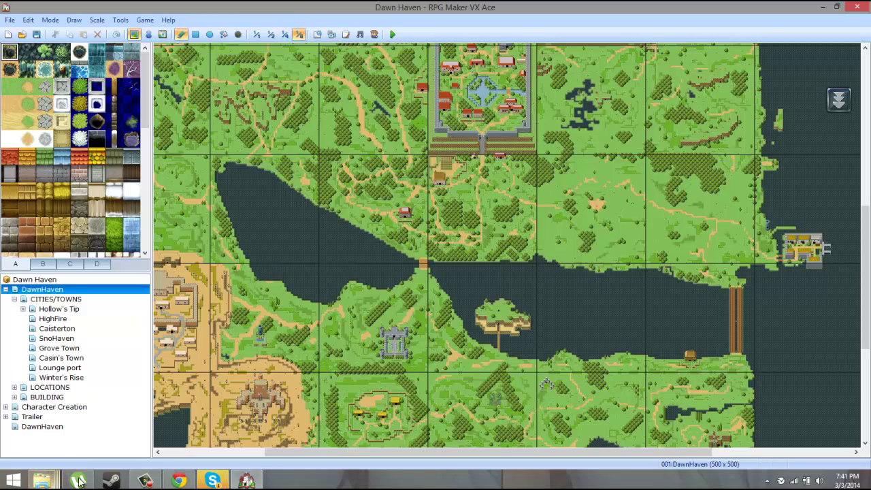
# - Switch to Chrome and open the Alchemy Ingredients sheet of the Dawn Haven World spreadsheet from the Dawn Haven folder in Google Drive
pyautogui.click(178, 480)
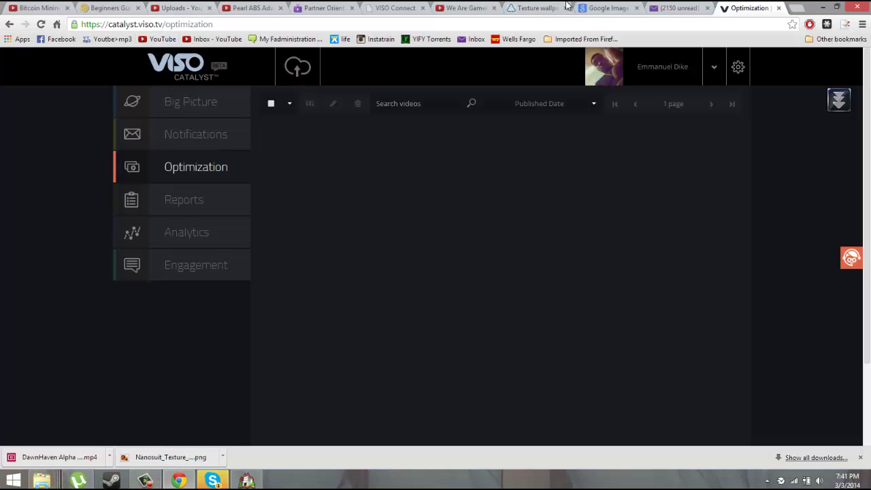
pyautogui.click(656, 8)
pyautogui.click(624, 24)
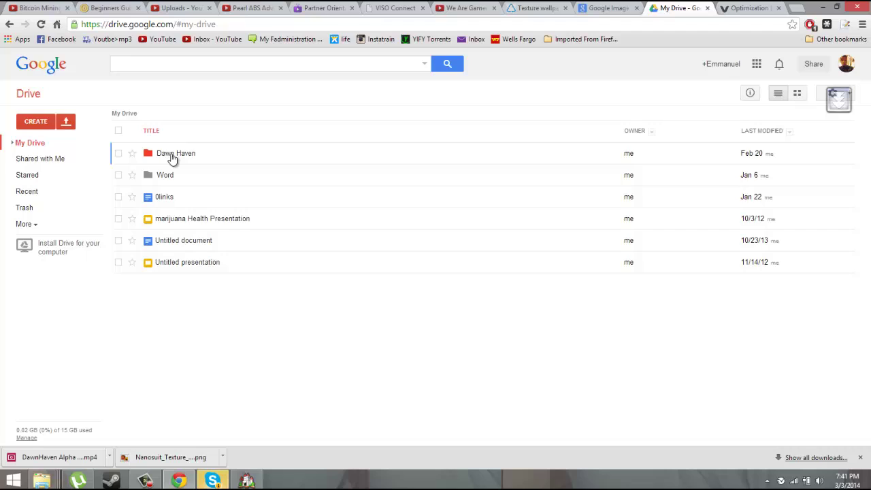
pyautogui.click(173, 162)
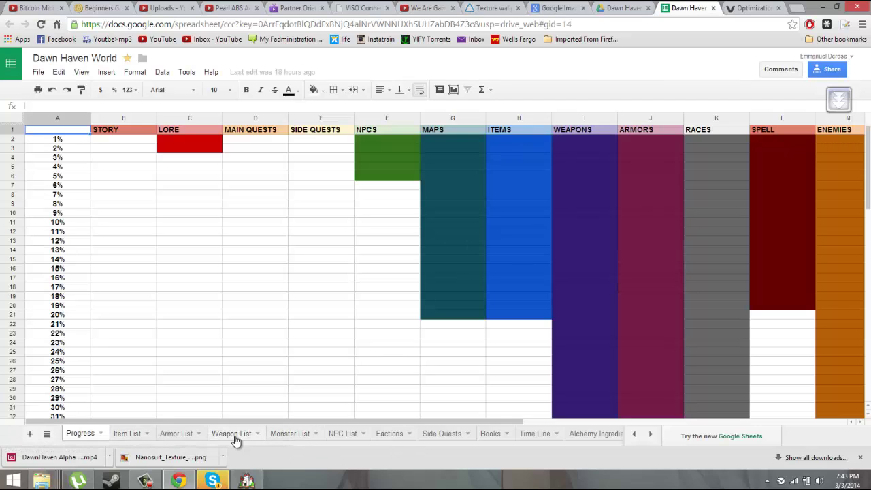
pyautogui.click(586, 434)
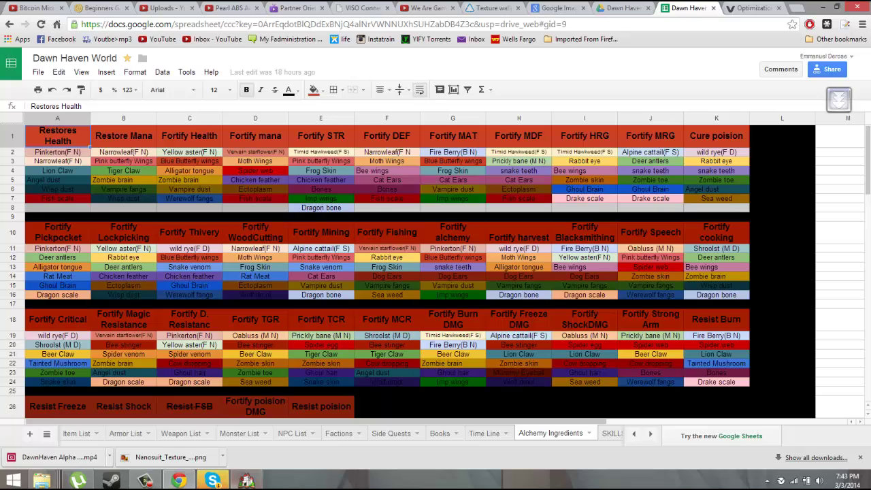
# - Switch to RPG Maker VX Ace and open the Spider Venom ingredient among the database items
pyautogui.hotkey('alt', 'Tab')
pyautogui.click(120, 19)
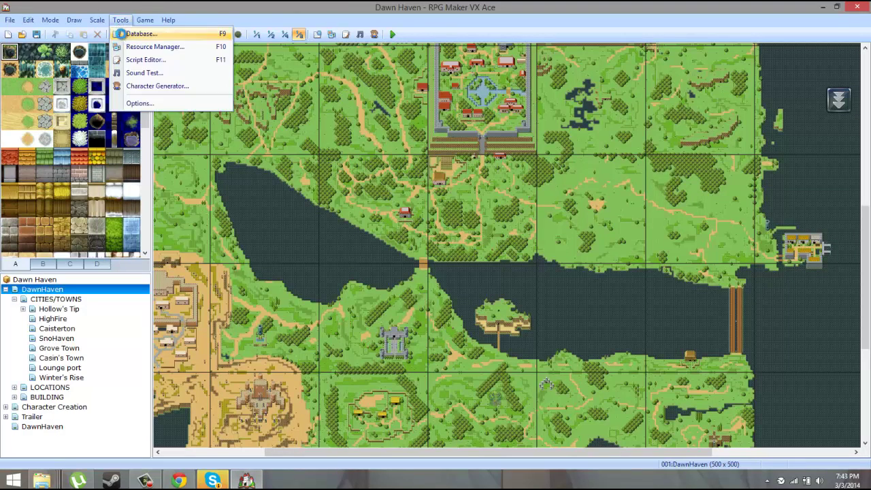
pyautogui.click(124, 32)
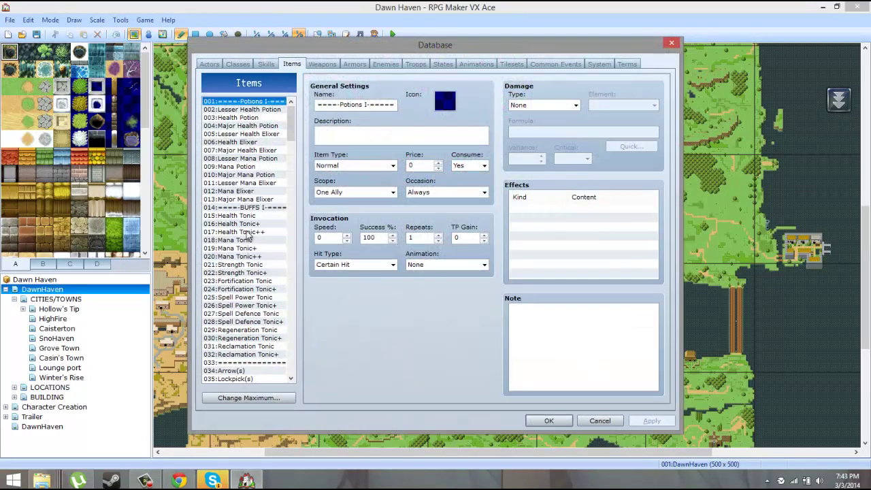
pyautogui.moveTo(293, 115); pyautogui.dragTo(275, 311)
pyautogui.scroll(-20, 272, 333)
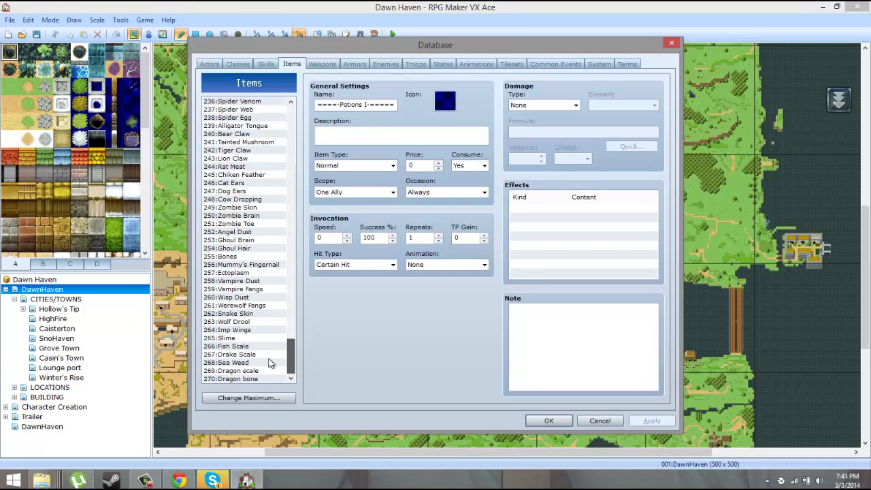
pyautogui.scroll(7, 279, 332)
pyautogui.scroll(4, 278, 332)
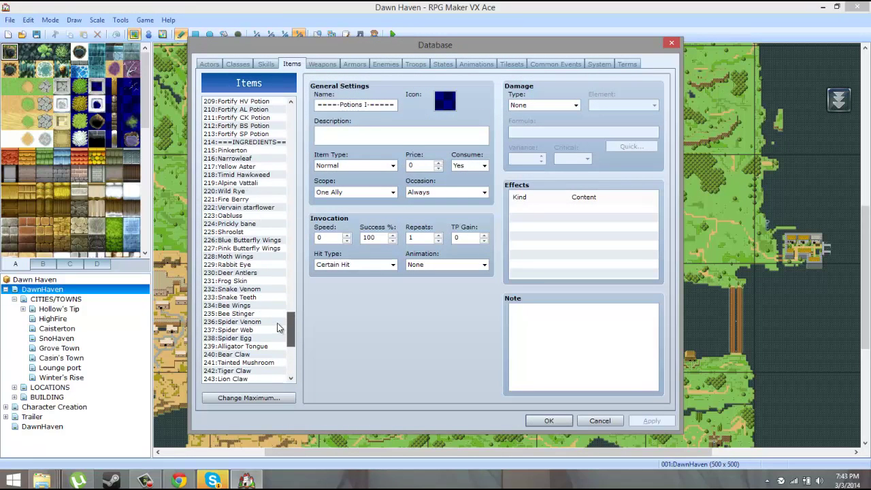
pyautogui.click(238, 354)
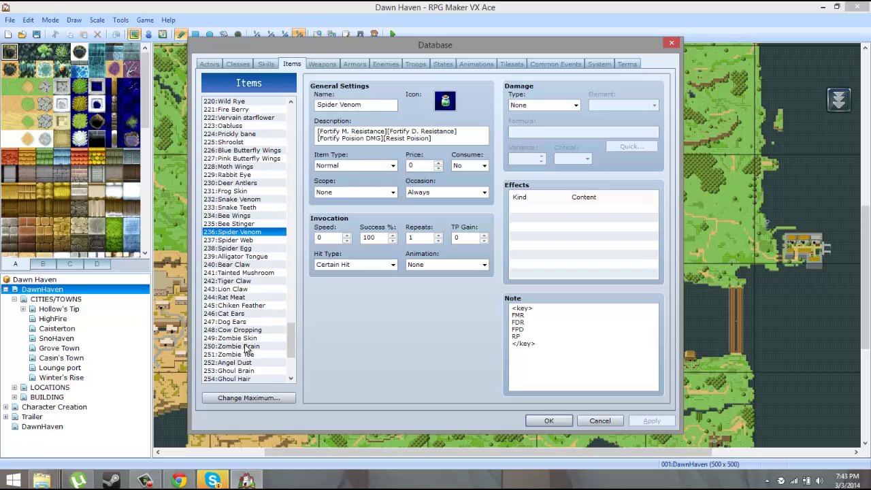
# - Examine the descriptions and note keys of the ingredients from Lion Claw and Rat Meat through Ghoul Hair to Dragon bone
pyautogui.scroll(-5, 241, 351)
pyautogui.click(238, 297)
pyautogui.click(241, 288)
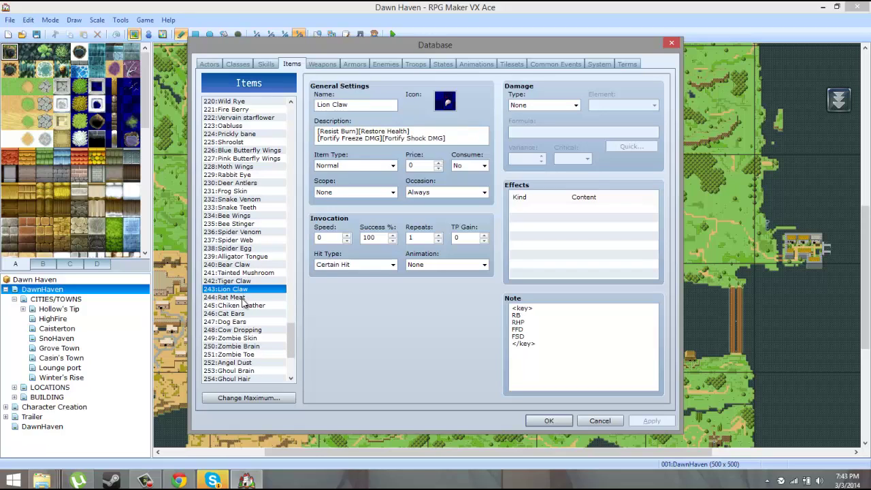
pyautogui.click(242, 299)
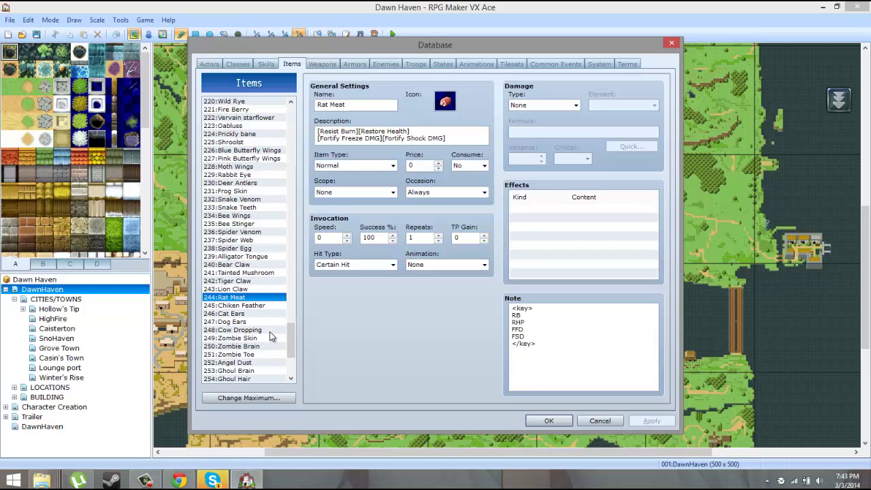
pyautogui.click(247, 379)
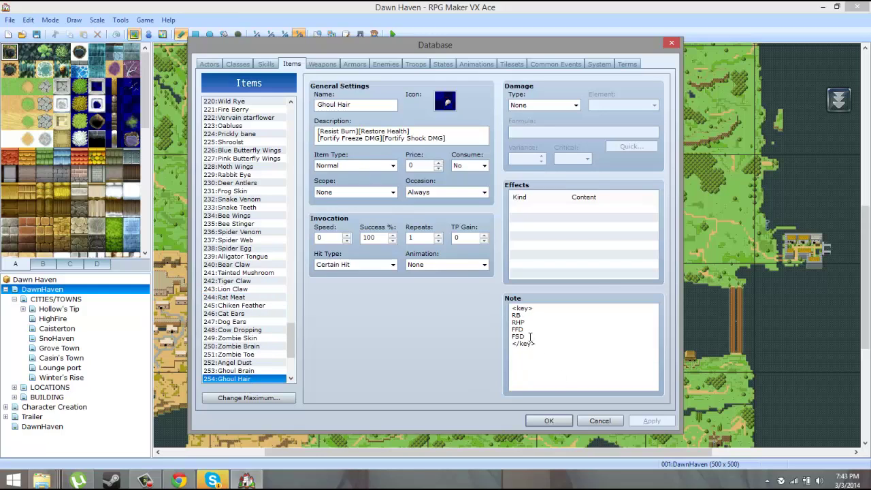
pyautogui.scroll(-5, 262, 306)
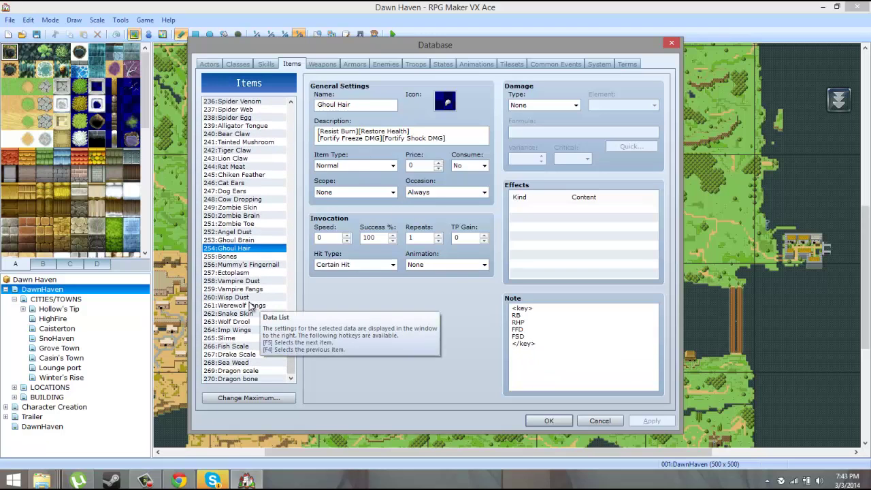
pyautogui.click(252, 305)
pyautogui.click(242, 379)
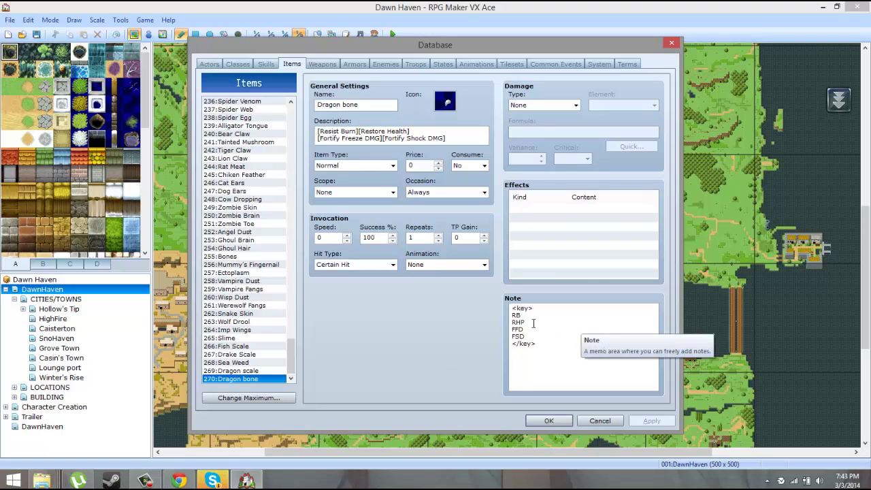
# - Compare the ingredient entries from Mummy's Fingernail back up to Tiger Claw, ending on Lion Claw
pyautogui.click(231, 265)
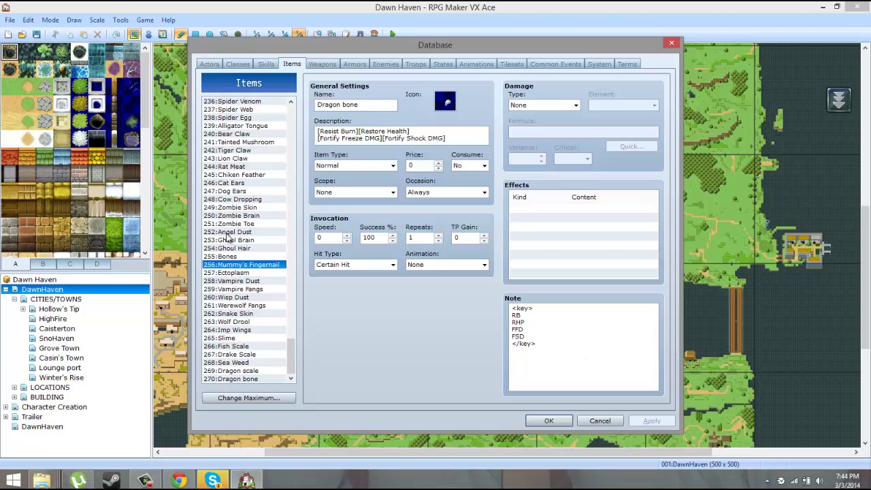
pyautogui.click(227, 232)
pyautogui.click(230, 207)
pyautogui.click(229, 198)
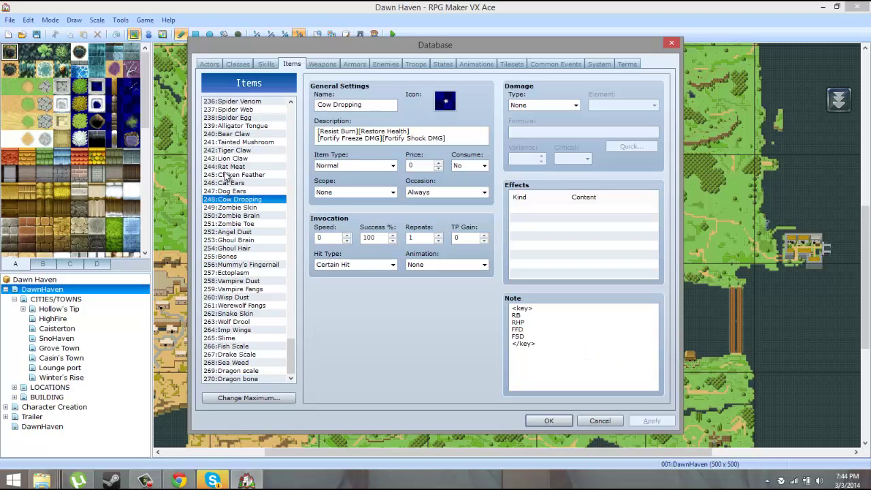
pyautogui.click(226, 176)
pyautogui.click(222, 167)
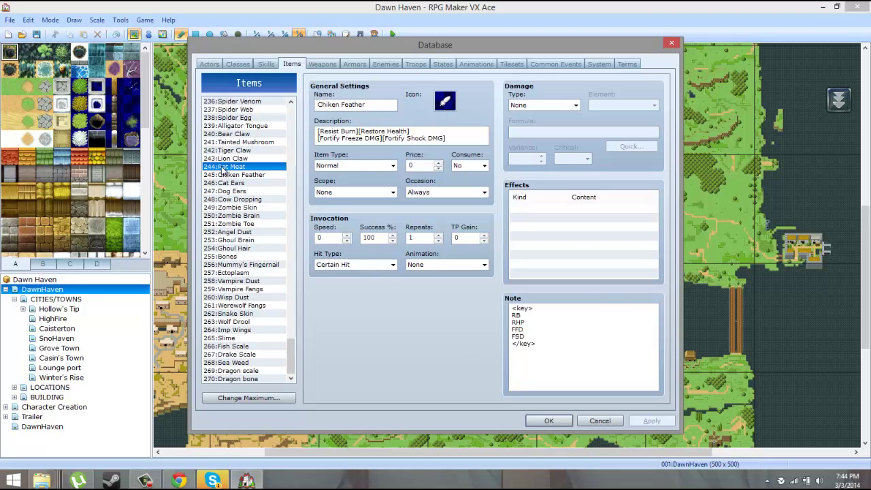
pyautogui.click(226, 161)
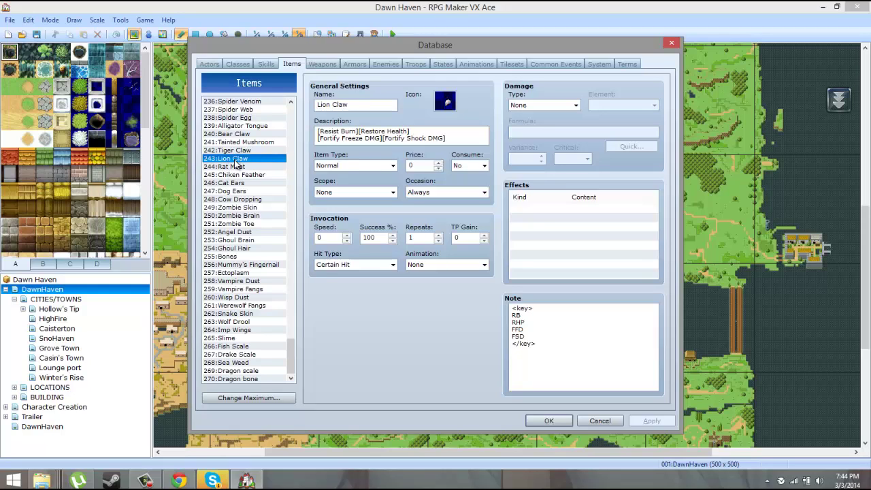
pyautogui.click(233, 167)
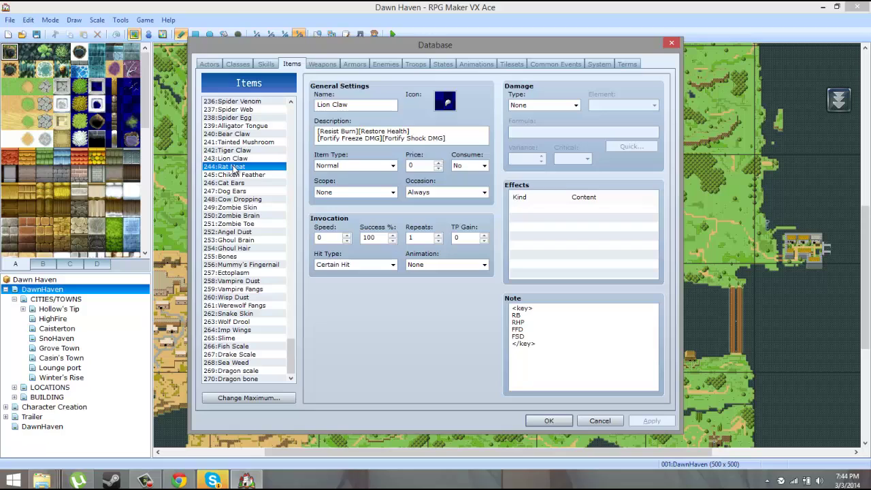
pyautogui.click(233, 161)
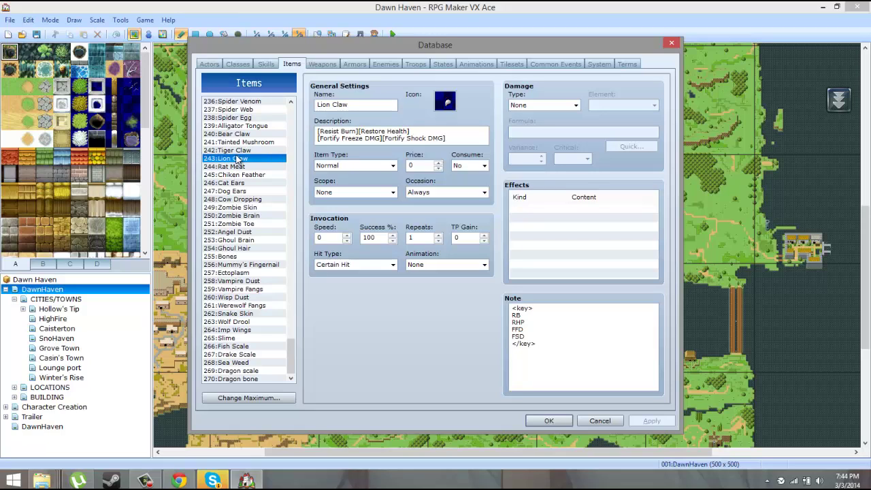
pyautogui.click(237, 151)
pyautogui.click(235, 159)
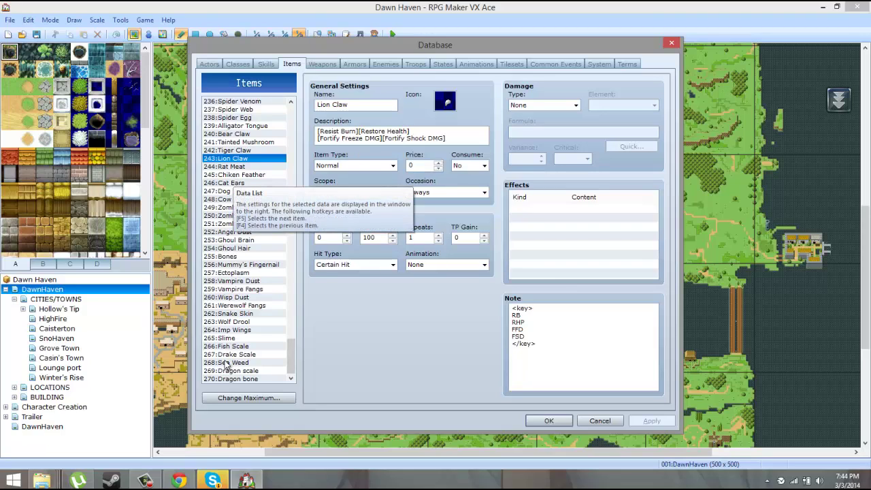
# - Review the effect codes between the key tags in Lion Claw's note
pyautogui.moveTo(529, 335); pyautogui.dragTo(516, 321)
pyautogui.click(521, 317)
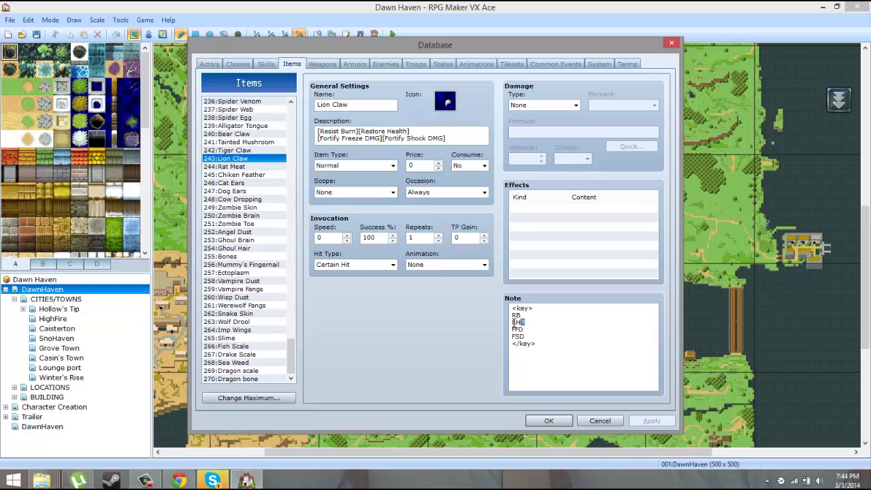
pyautogui.moveTo(523, 321)
pyautogui.mouseDown()
pyautogui.moveTo(509, 332)
pyautogui.moveTo(532, 331)
pyautogui.mouseUp()
pyautogui.click(540, 355)
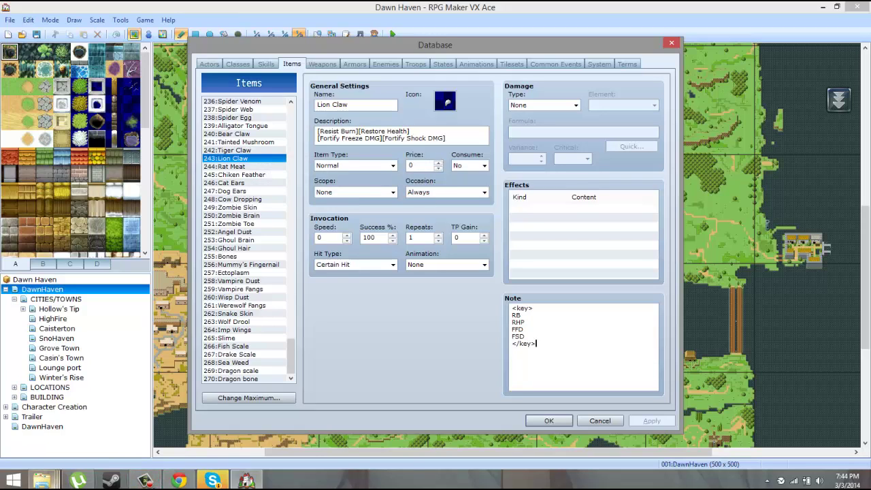
# - Switch to Chrome, search the Alchemy Ingredients sheet for "rabbit" and go through the matches, then return to the item database
pyautogui.click(178, 481)
pyautogui.click(279, 230)
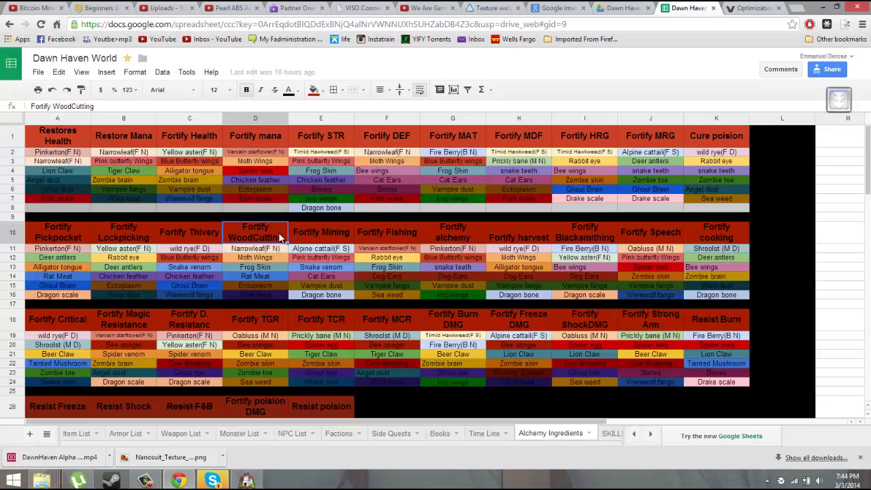
pyautogui.hotkey('ctrl', 'f')
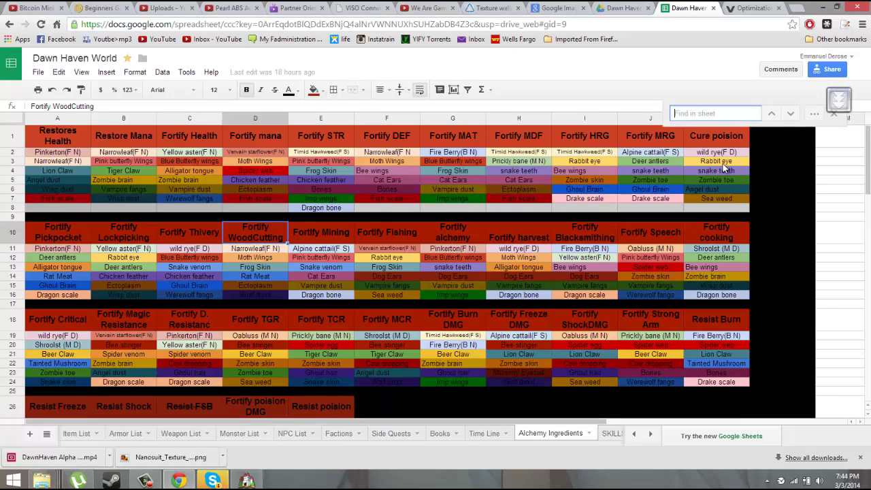
pyautogui.write('rabbit')
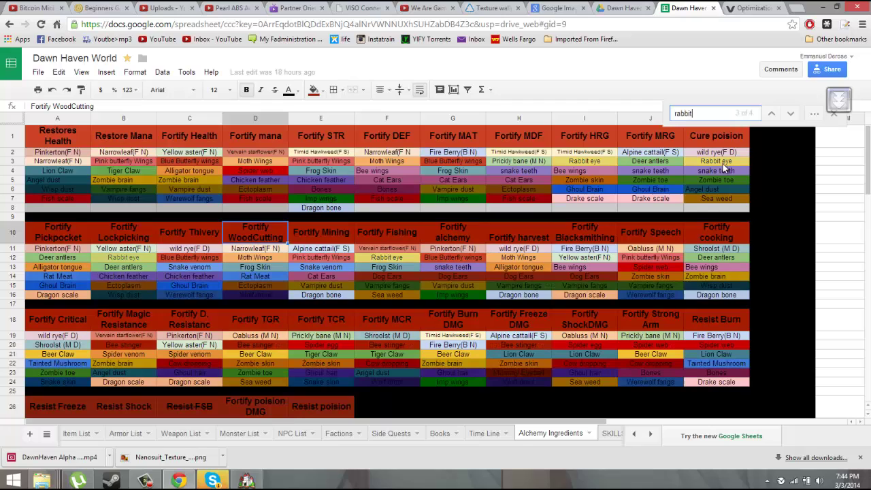
pyautogui.click(790, 112)
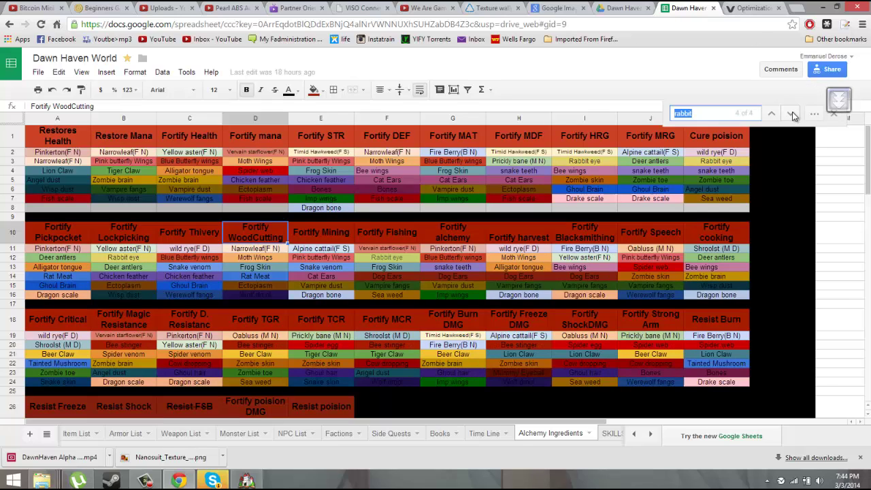
pyautogui.click(792, 113)
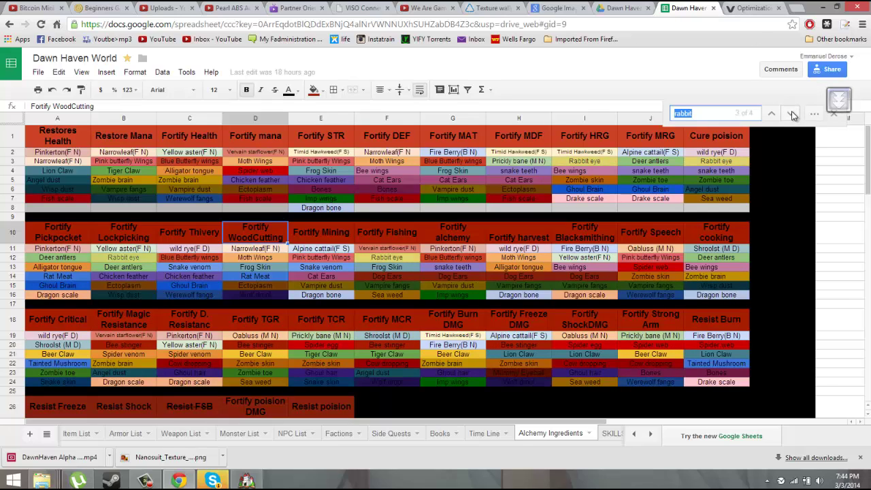
pyautogui.click(792, 114)
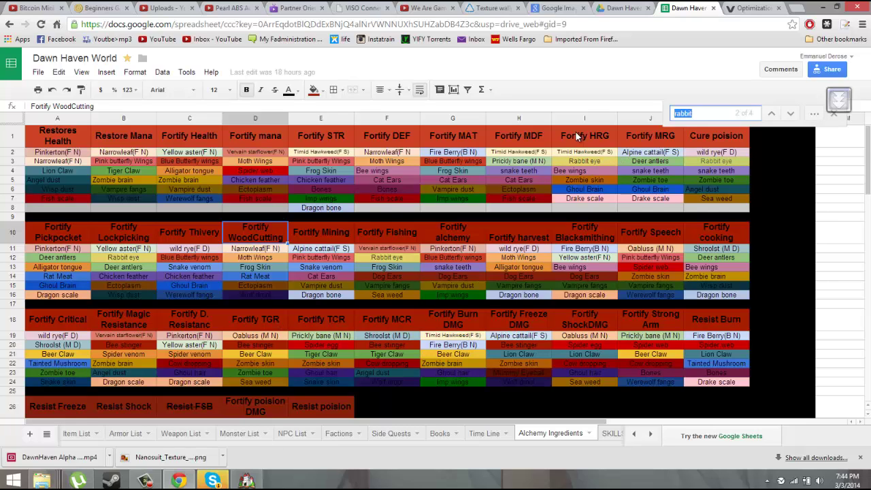
pyautogui.click(822, 7)
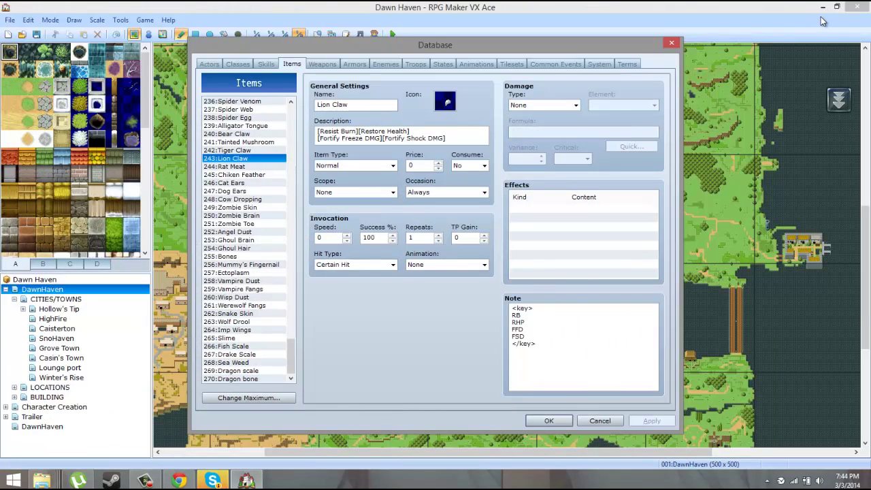
pyautogui.click(156, 481)
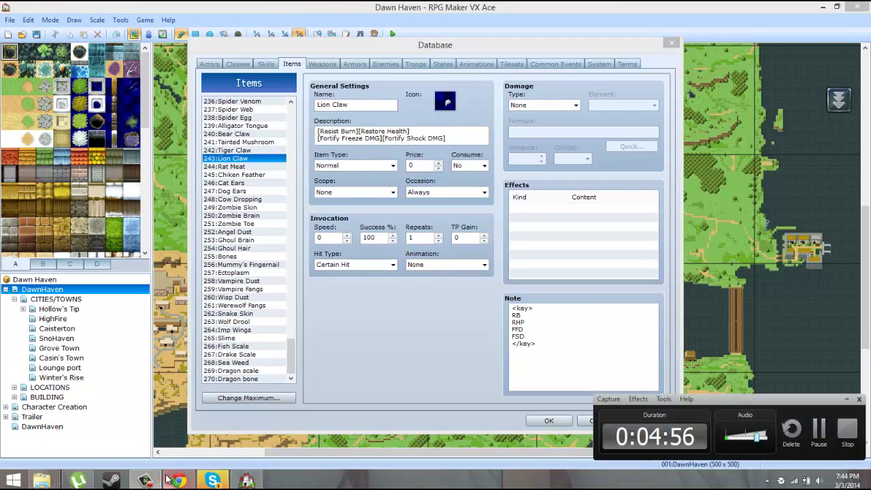
pyautogui.moveTo(167, 480)
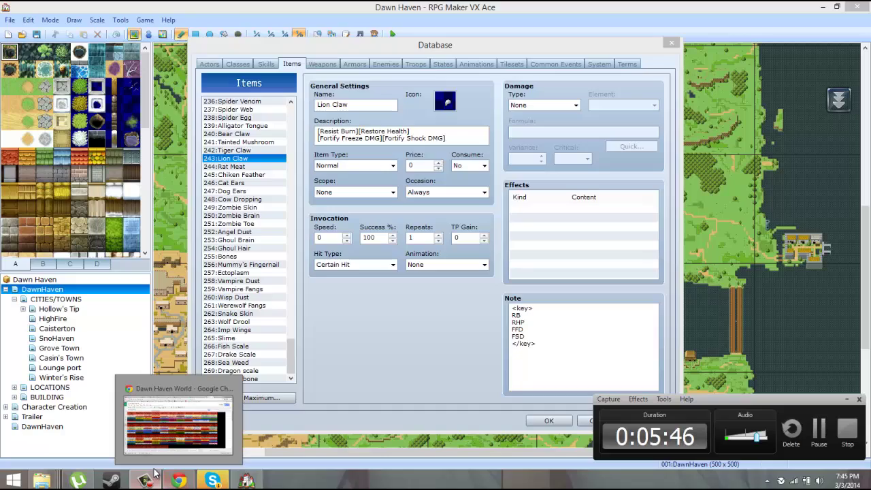
pyautogui.moveTo(395, 47); pyautogui.dragTo(364, 57)
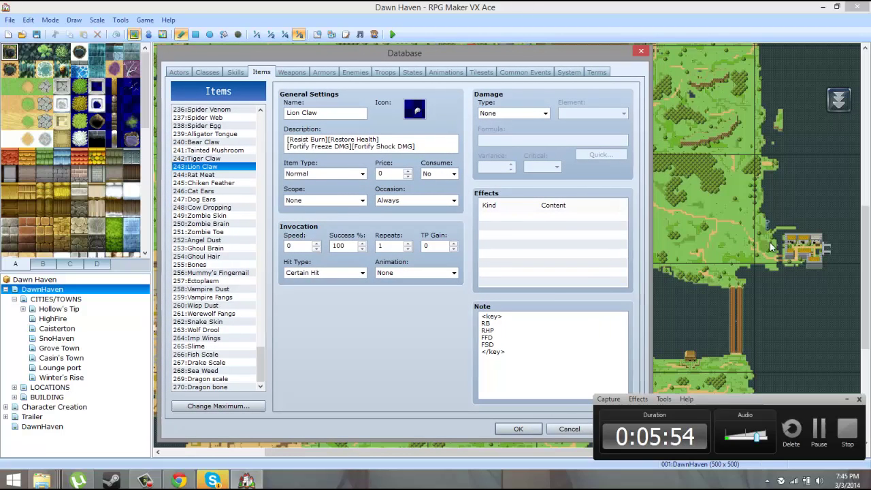
pyautogui.click(819, 424)
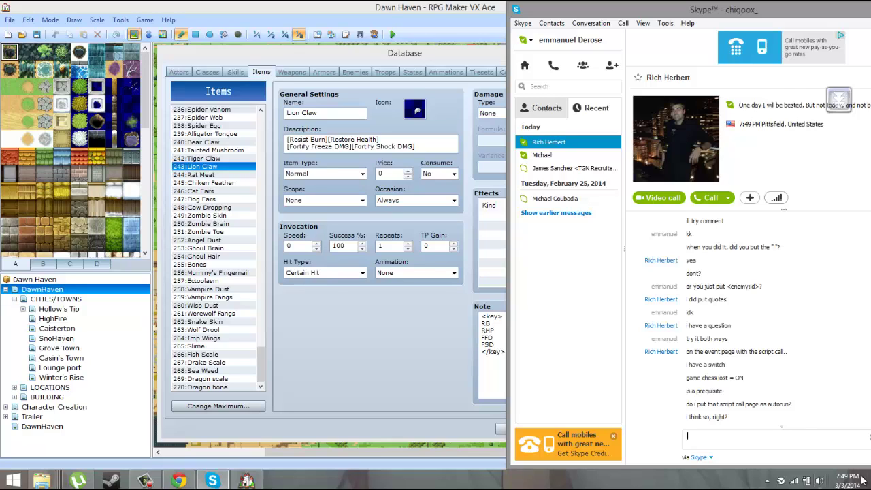
pyautogui.click(145, 480)
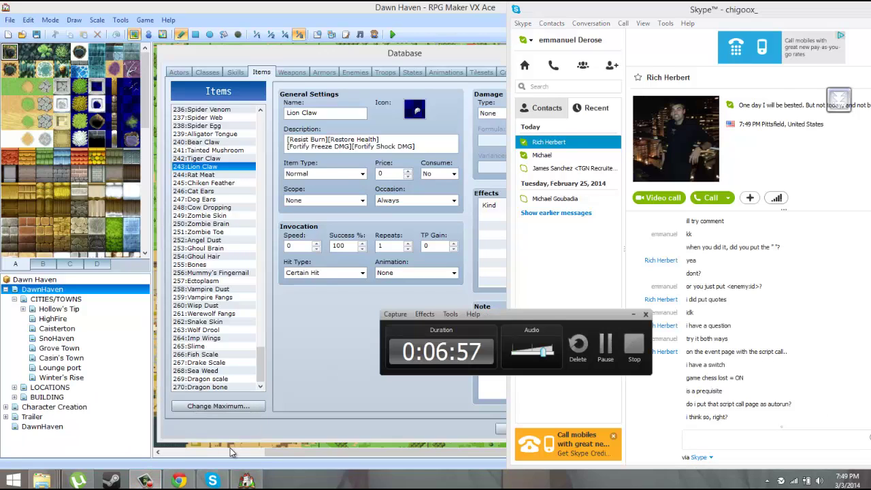